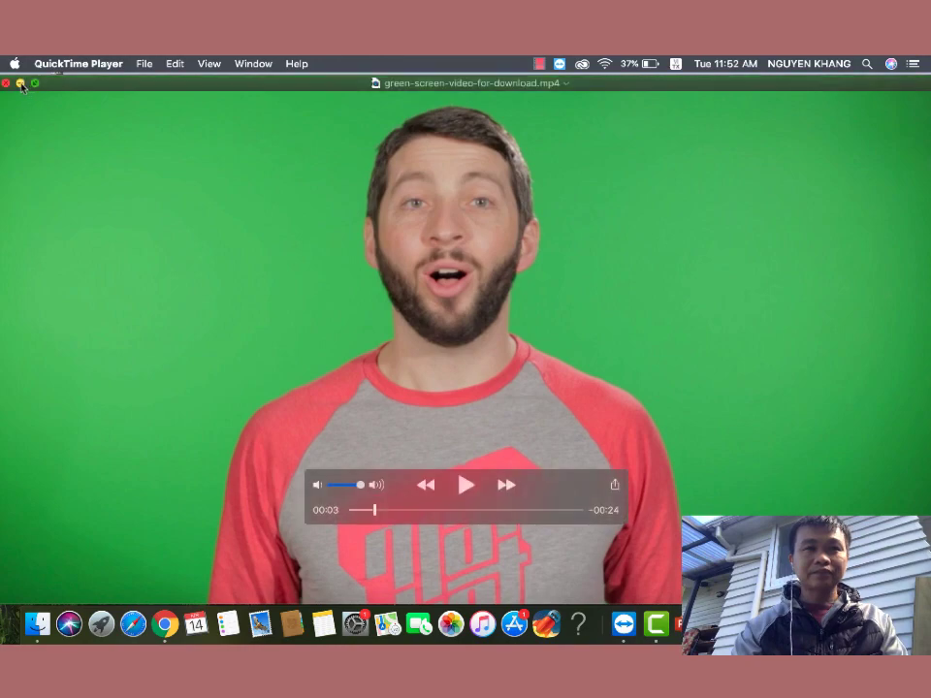
# - Minimize the green-screen video, view bep.jpeg from the Desktop folder, and review both source files
pyautogui.click(21, 83)
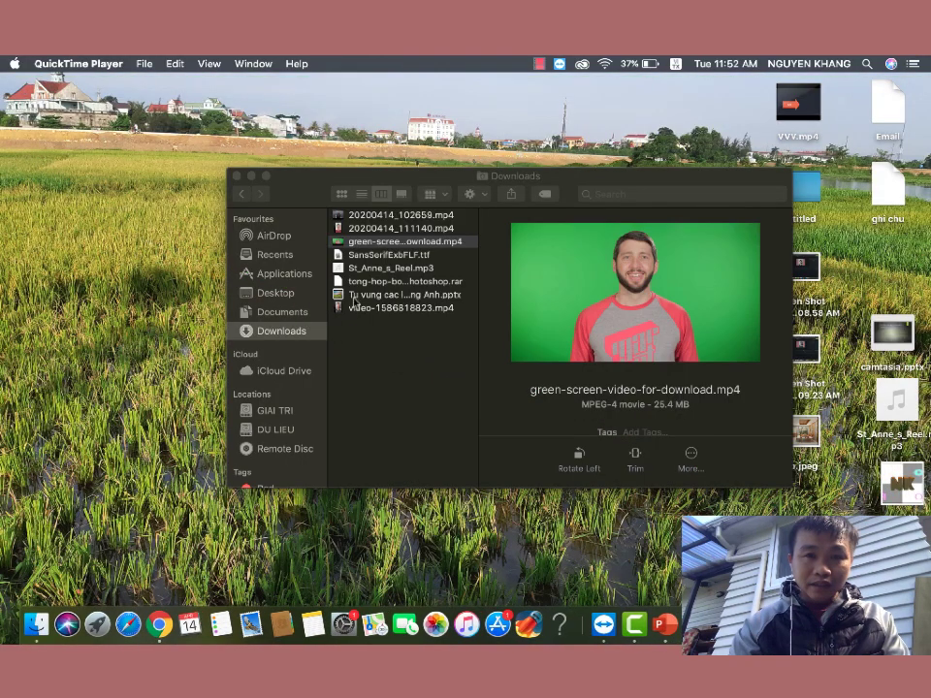
pyautogui.click(287, 295)
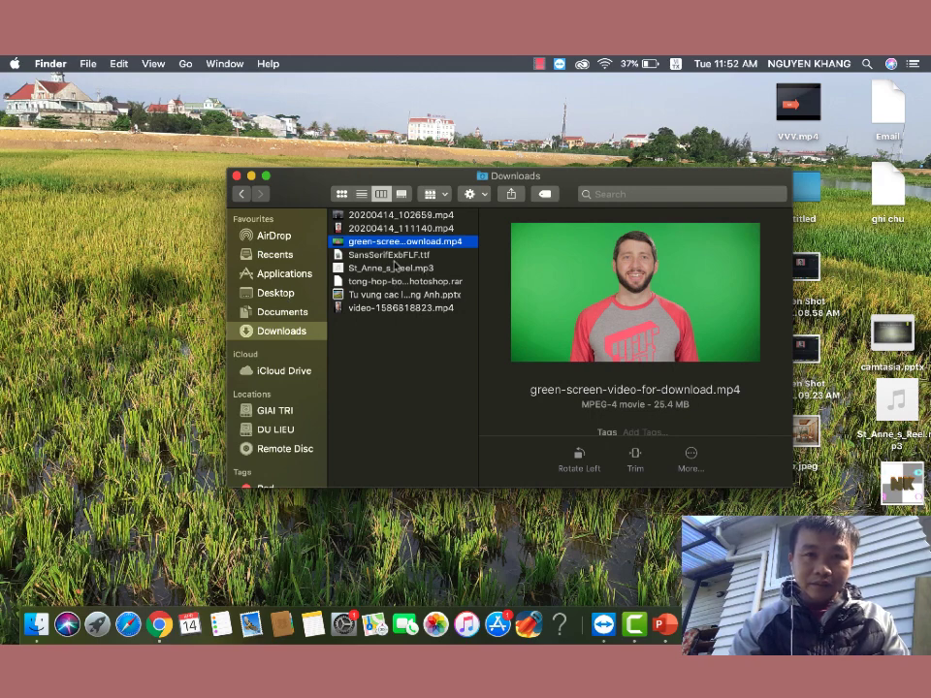
pyautogui.click(279, 294)
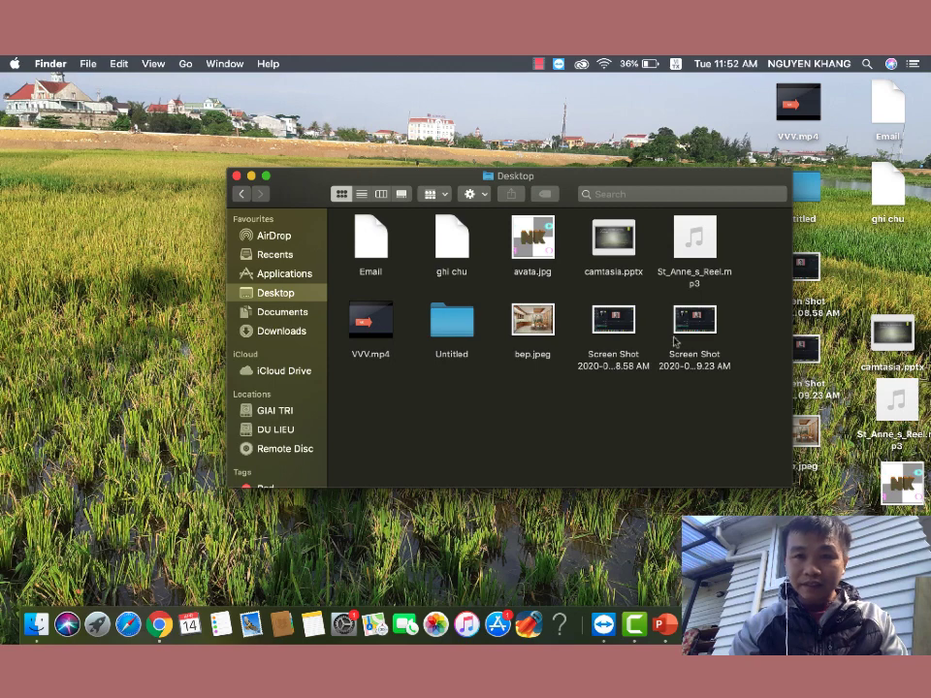
pyautogui.doubleClick(538, 323)
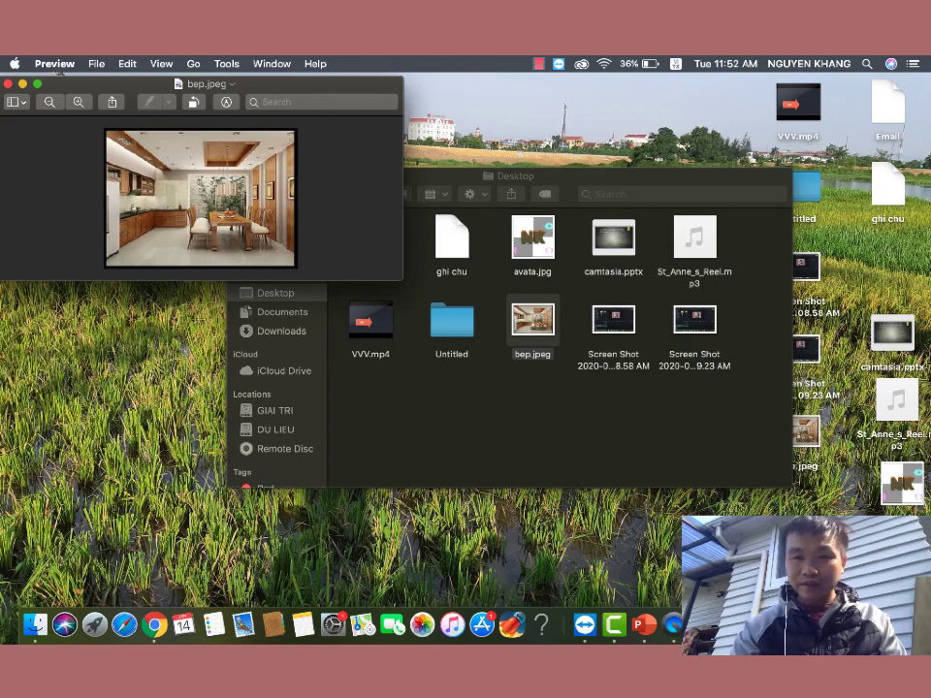
pyautogui.press('super+Tab')
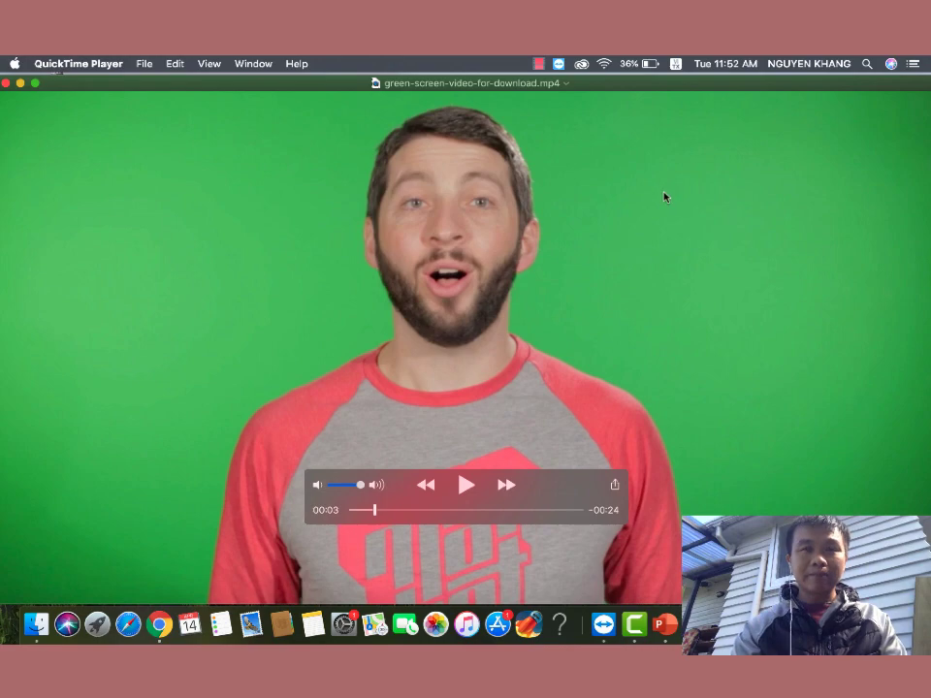
pyautogui.click(20, 84)
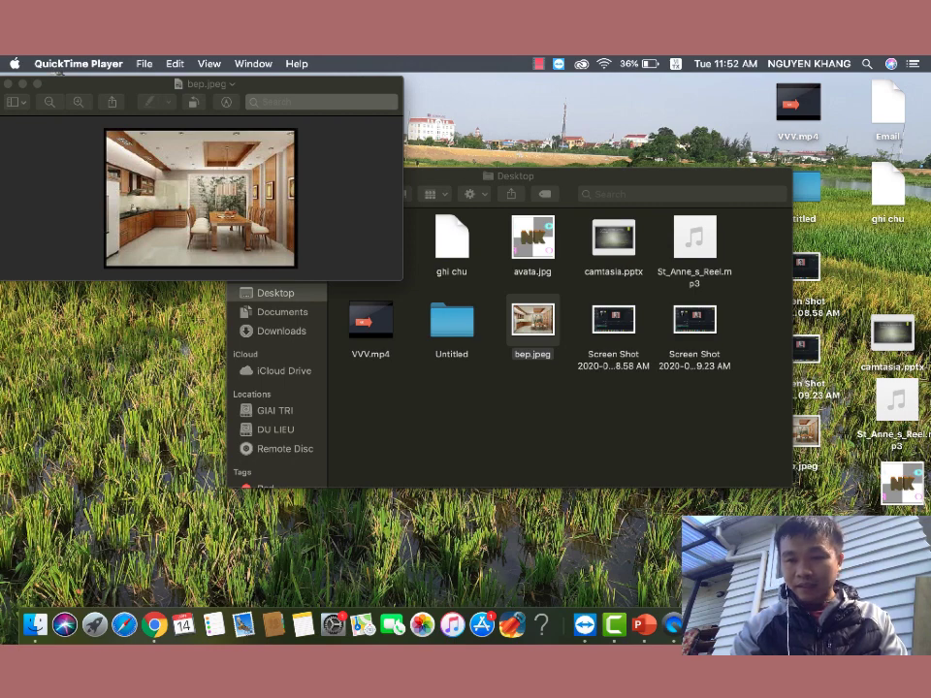
# - Switch to Camtasia 2018 and import bep.jpeg from the Desktop folder into the media bin
pyautogui.click(614, 624)
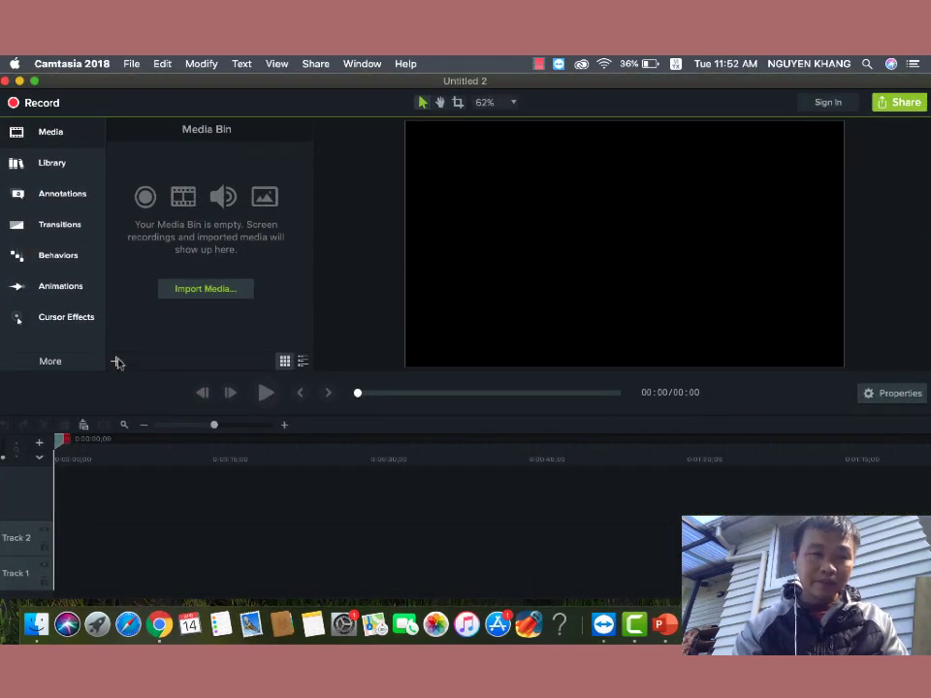
pyautogui.click(116, 361)
pyautogui.click(135, 378)
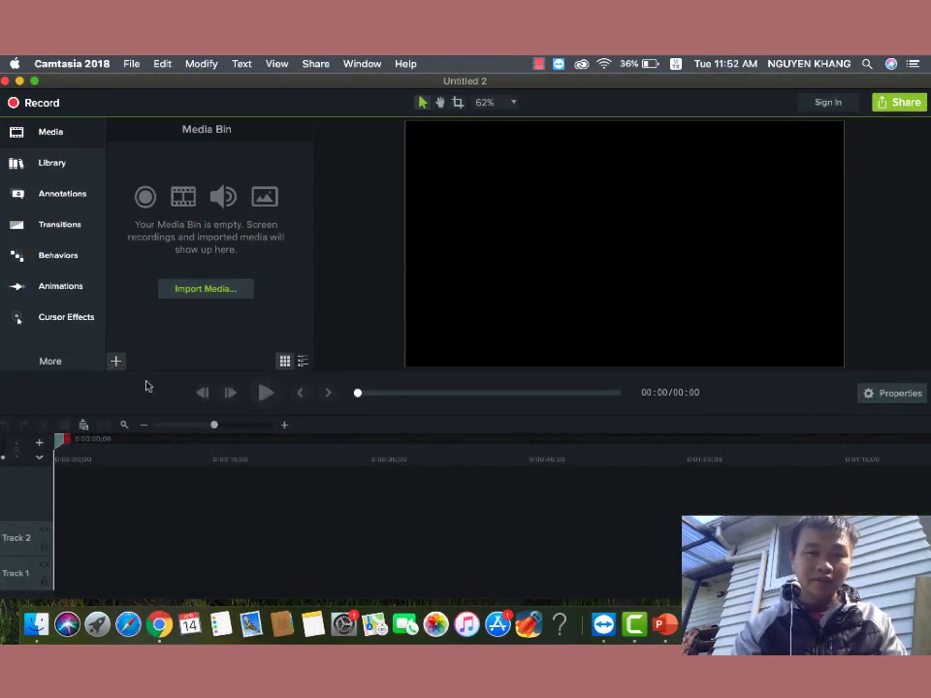
pyautogui.click(324, 178)
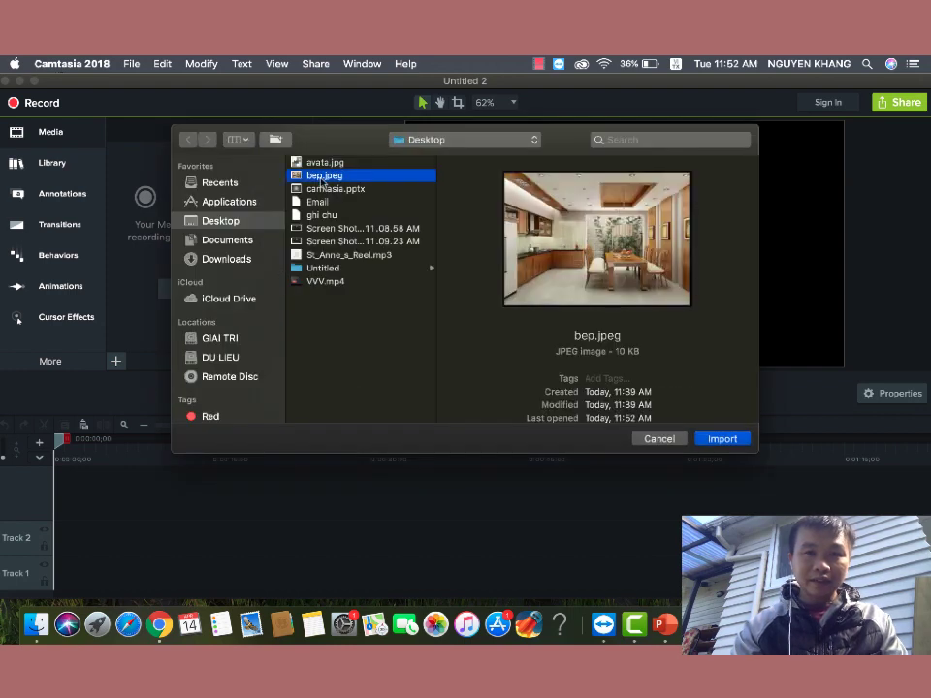
pyautogui.click(718, 440)
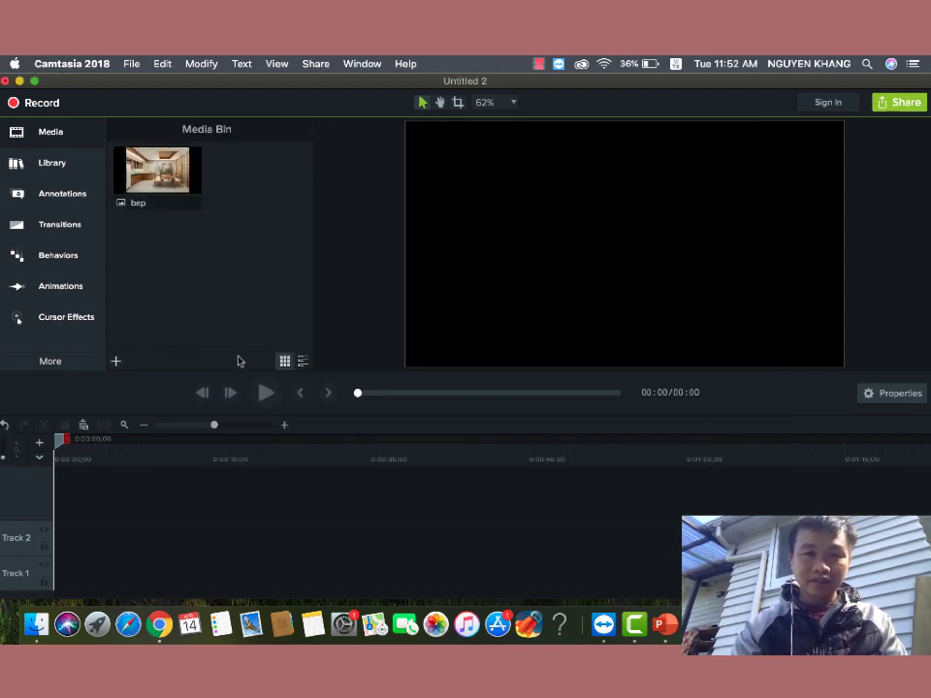
# - Import green-screen-video-for-download.mp4 from the Downloads folder and place it at the start of Track 2
pyautogui.click(117, 362)
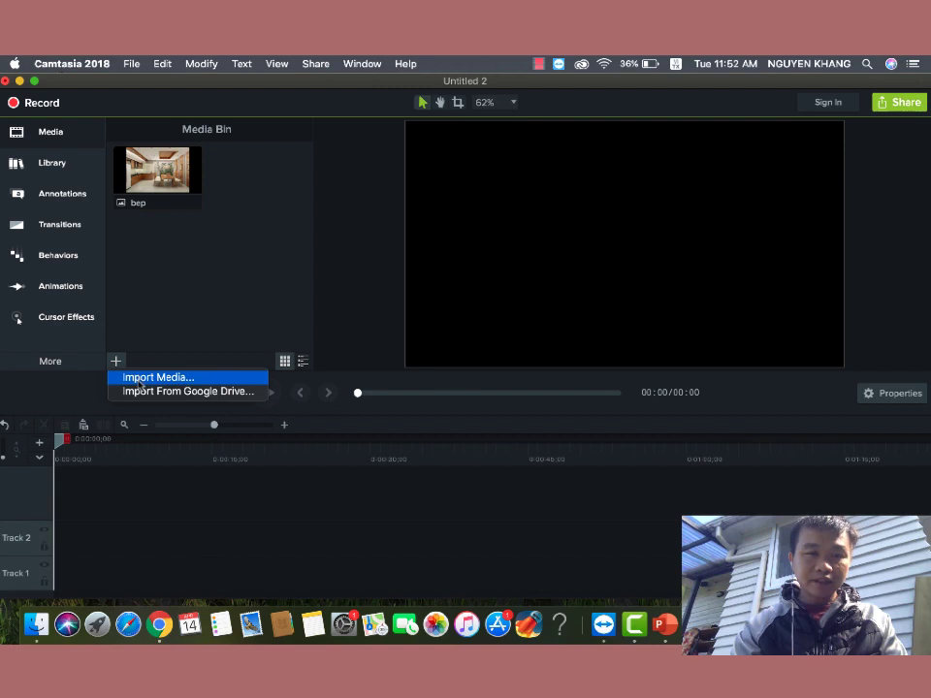
pyautogui.click(139, 380)
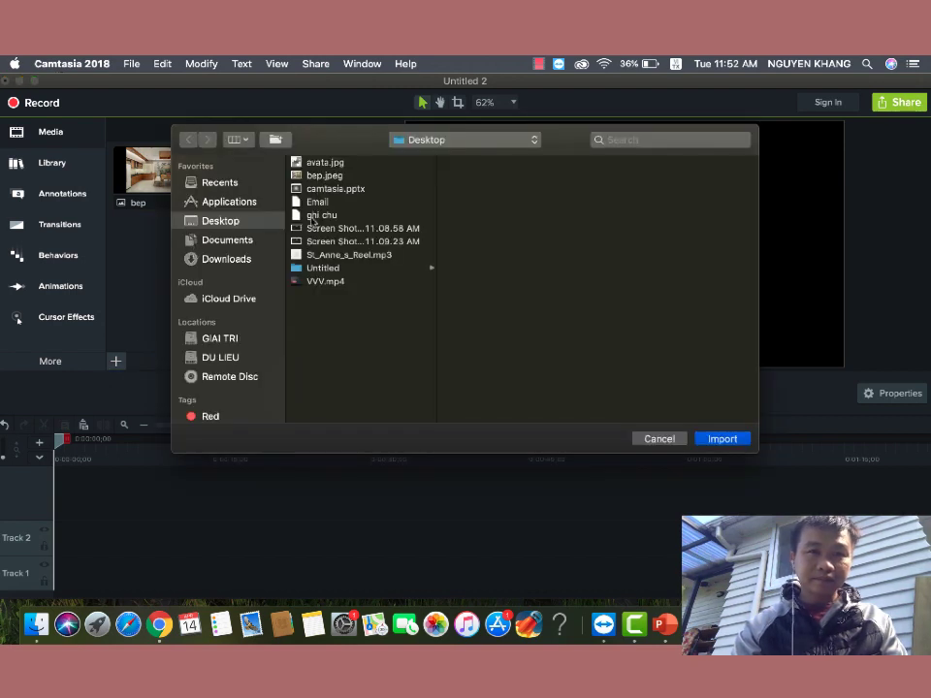
pyautogui.click(242, 259)
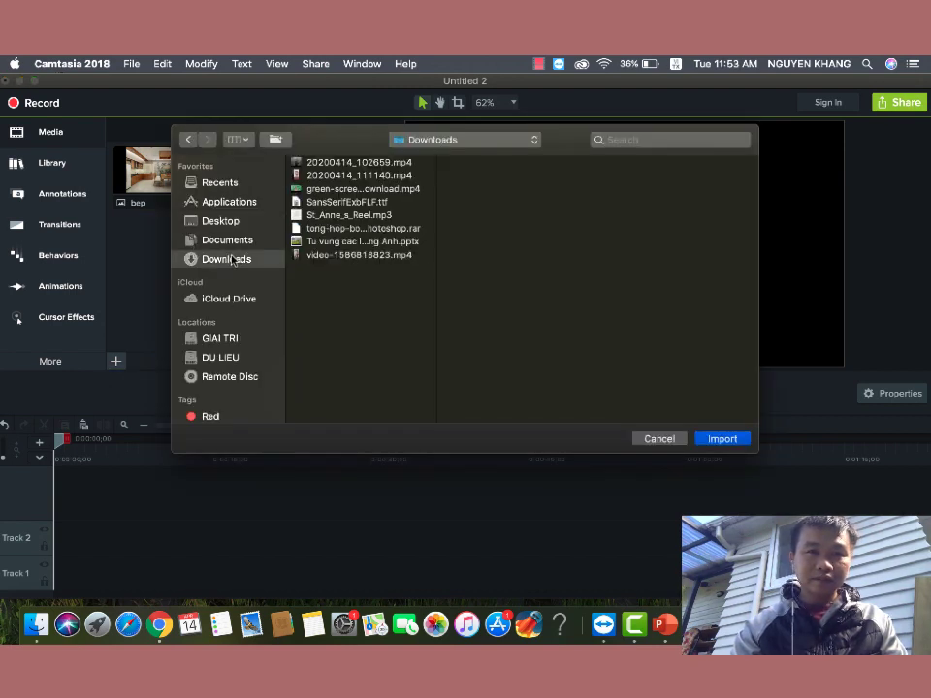
pyautogui.click(353, 189)
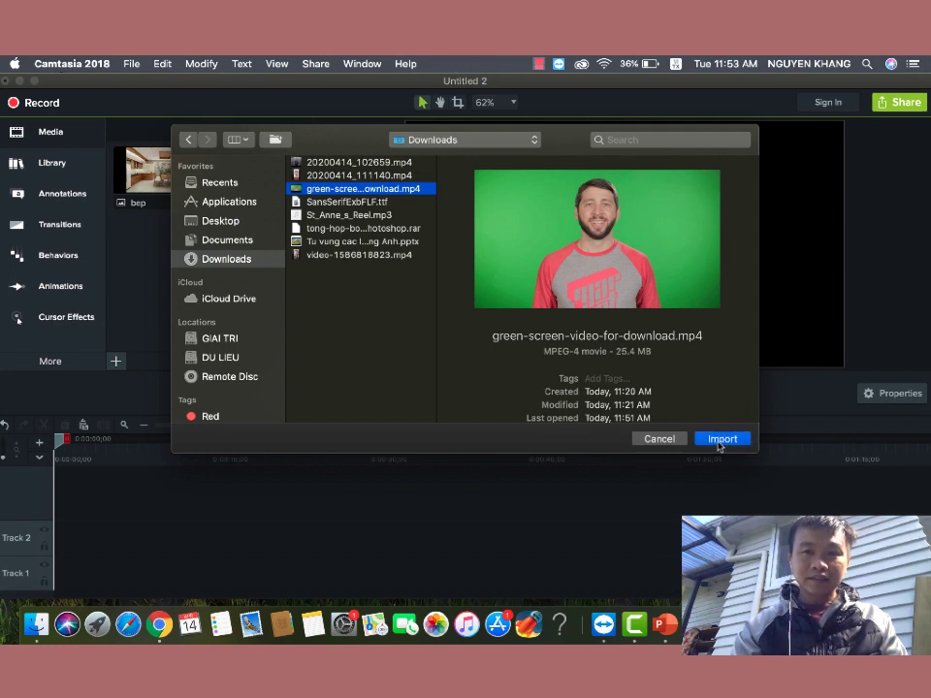
pyautogui.click(722, 439)
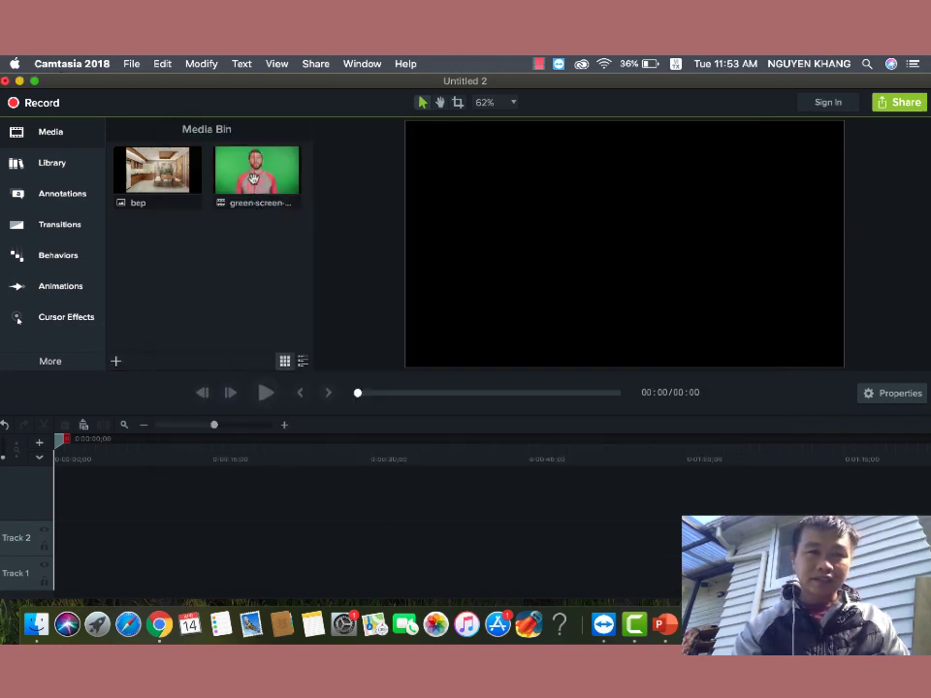
pyautogui.moveTo(252, 178); pyautogui.dragTo(56, 537)
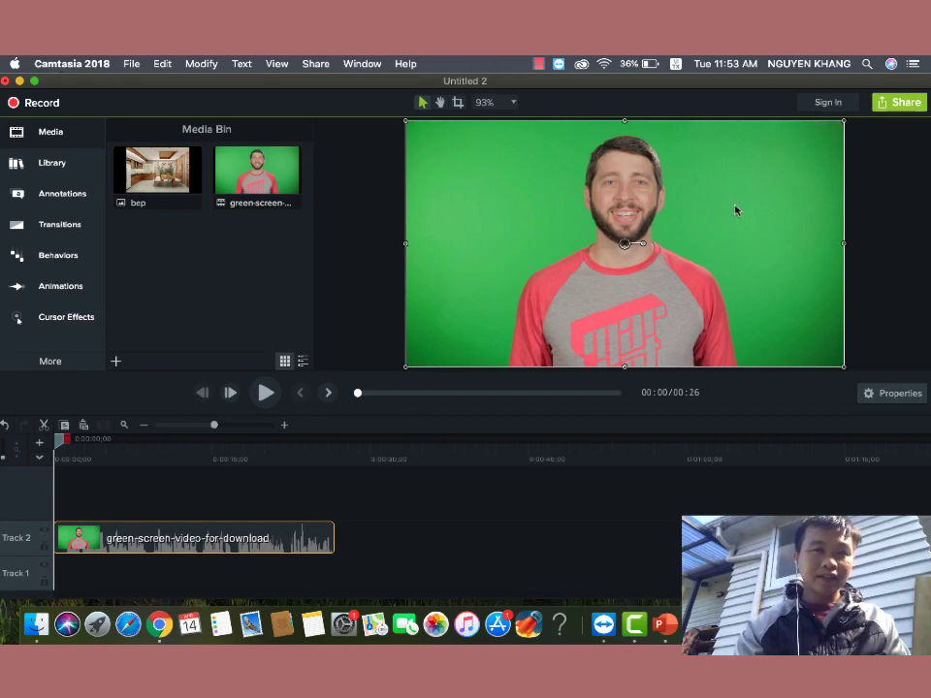
# - Apply the Remove a Color visual effect to the green-screen clip on Track 2
pyautogui.click(47, 364)
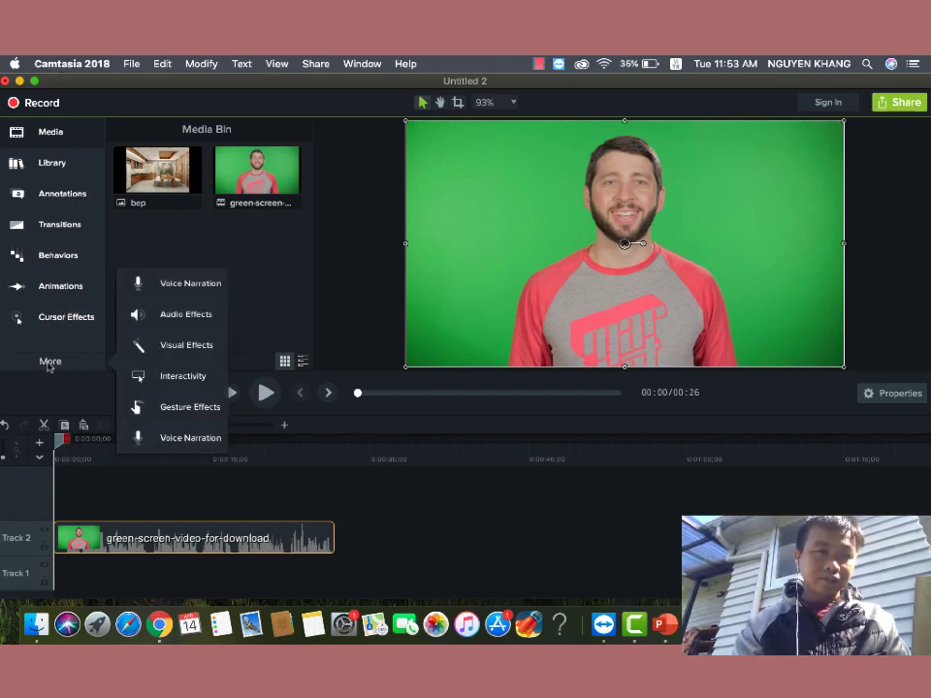
pyautogui.click(189, 346)
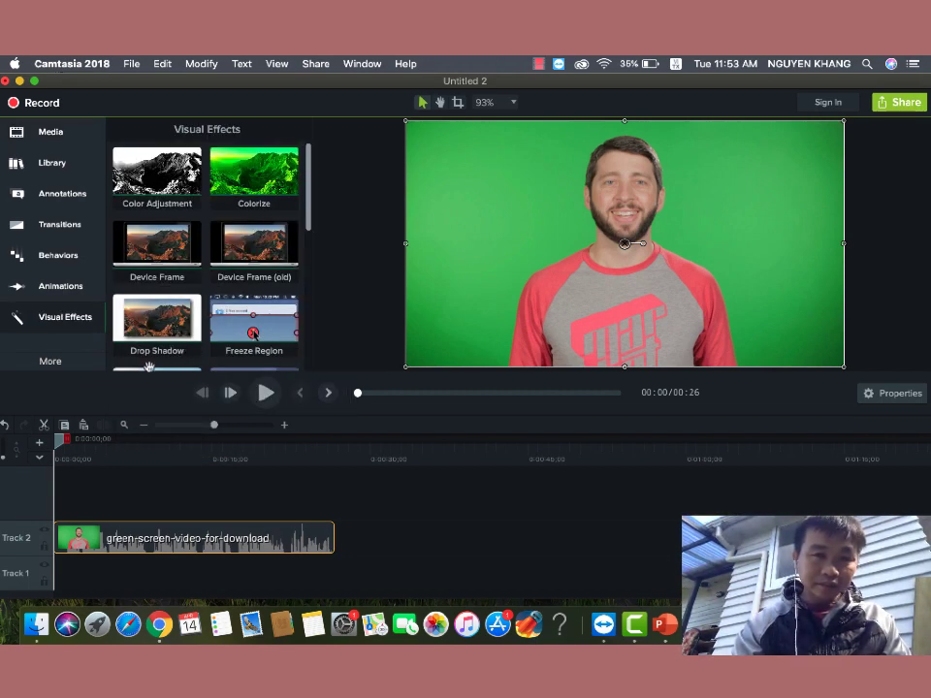
pyautogui.scroll(-3, 147, 338)
pyautogui.scroll(-5, 147, 338)
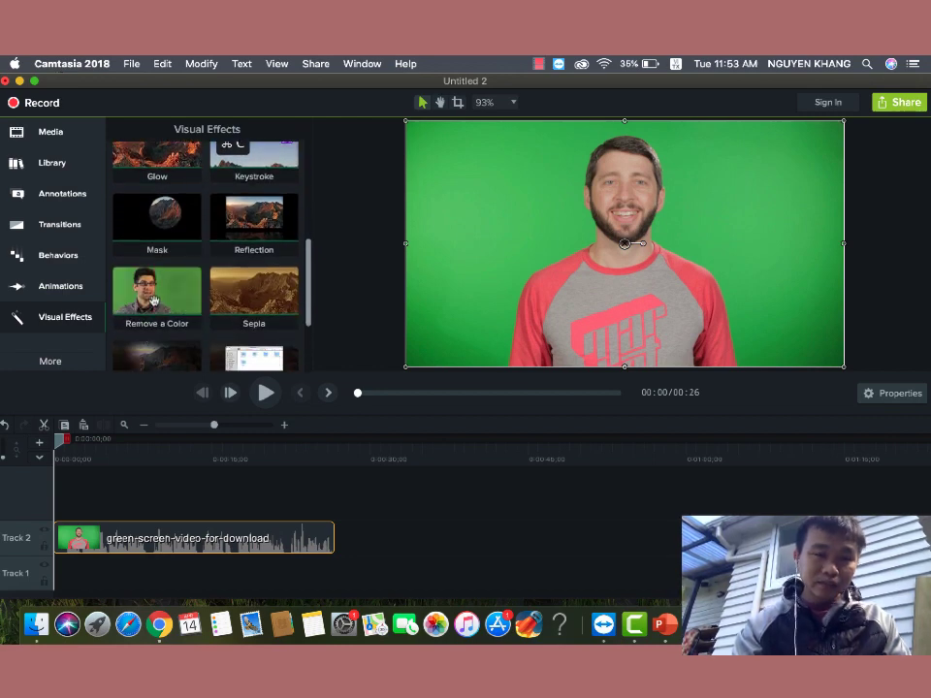
pyautogui.moveTo(152, 301); pyautogui.dragTo(184, 543)
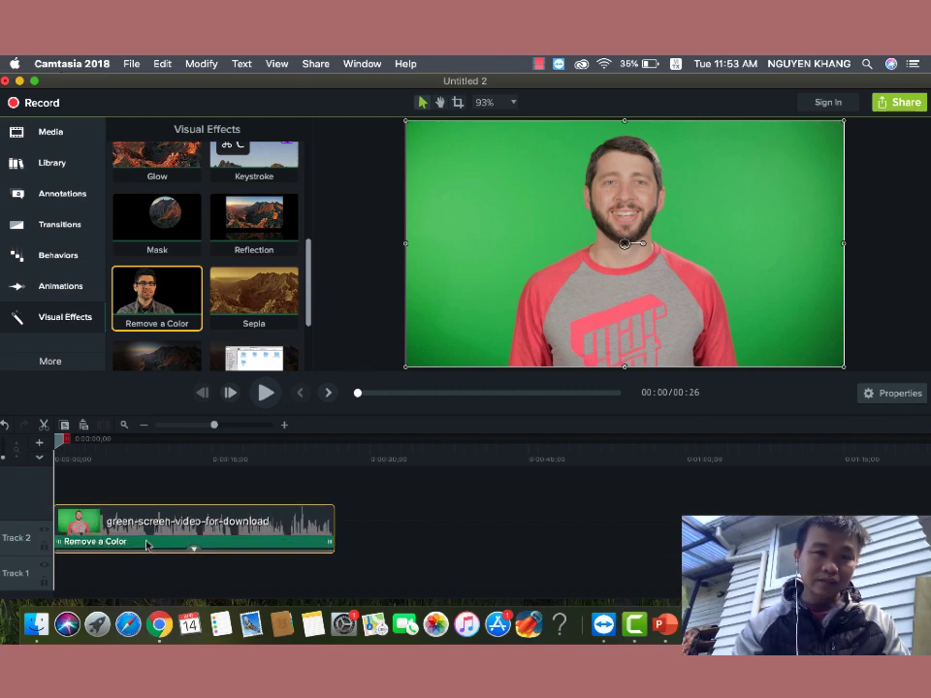
# - Set the Remove a Color effect's color by sampling the green background behind the man in the video
pyautogui.click(146, 544)
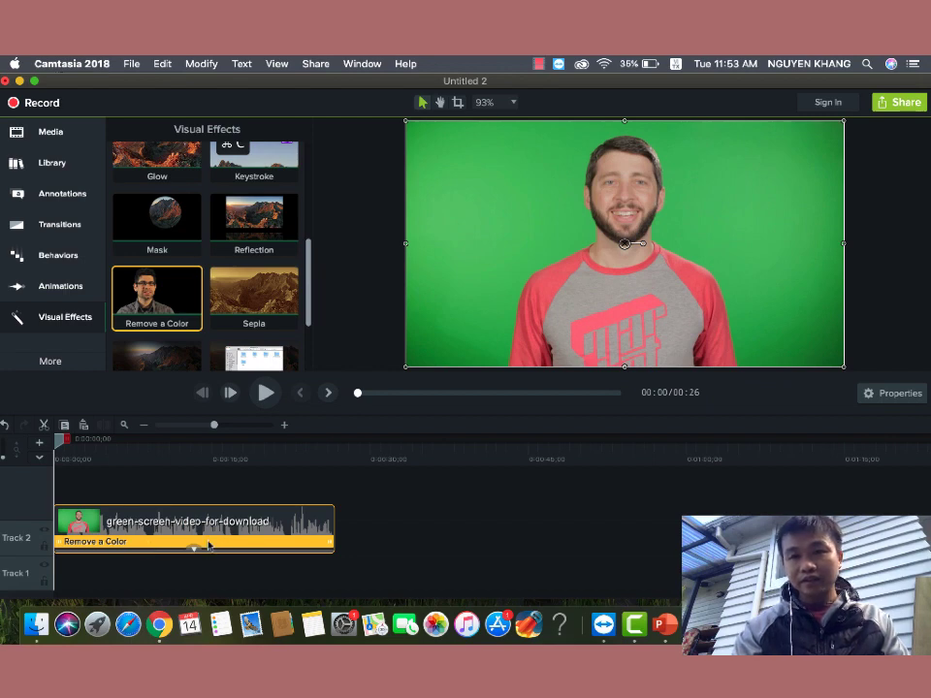
pyautogui.click(885, 395)
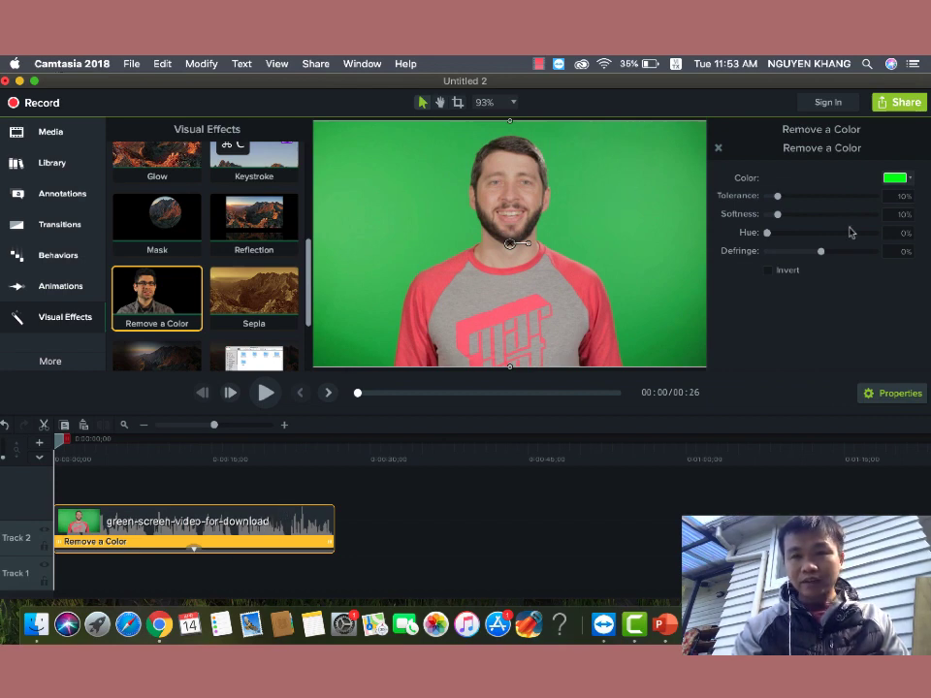
pyautogui.click(909, 179)
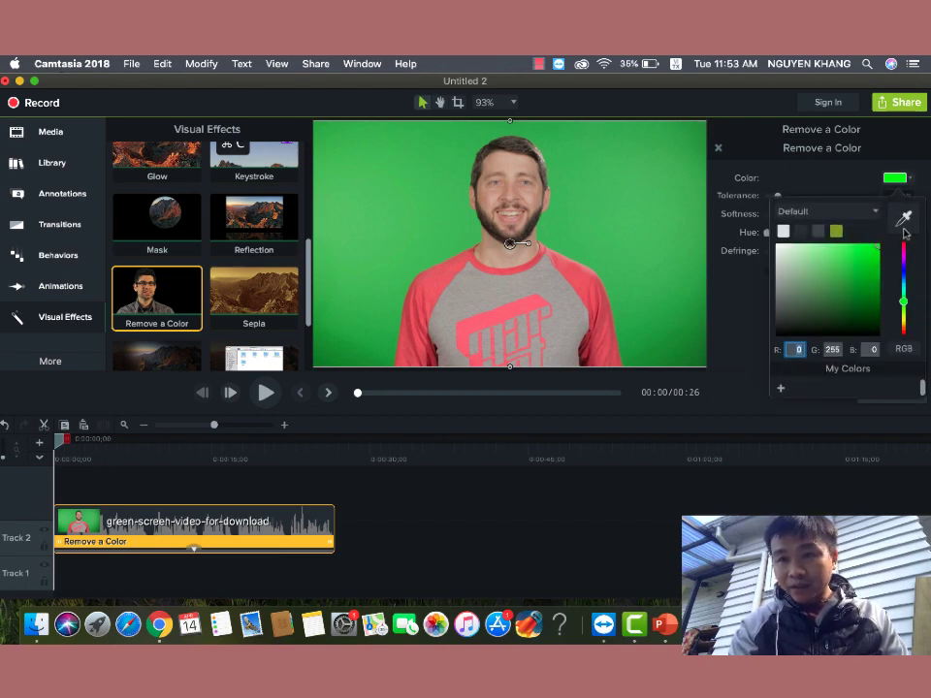
pyautogui.click(630, 152)
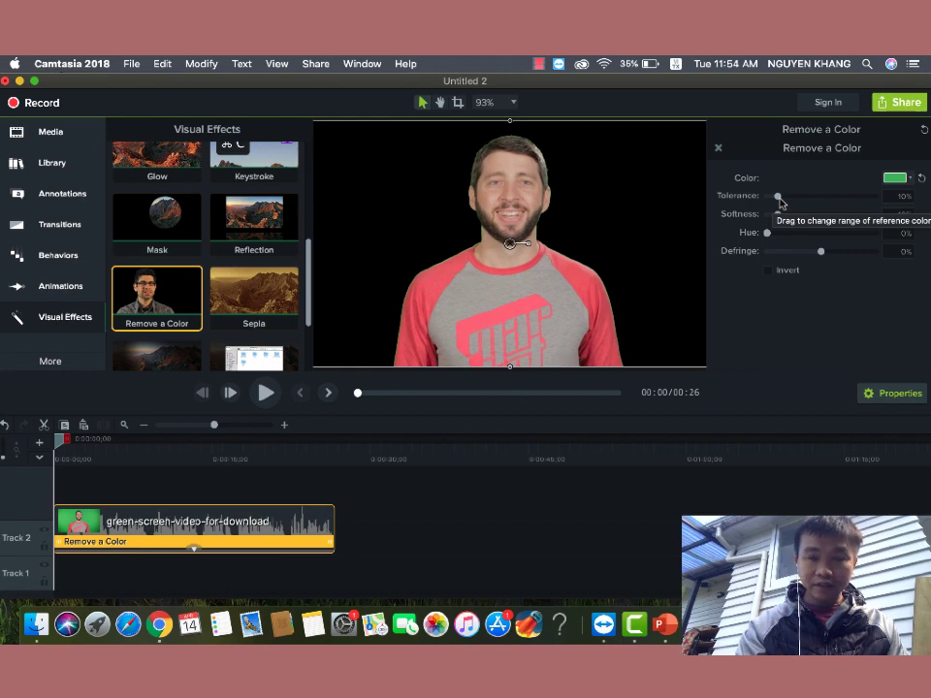
# - Set the Remove a Color effect's tolerance to 13%, softness to 4% and hue to 1%, and play the keyed clip
pyautogui.moveTo(780, 200)
pyautogui.mouseDown()
pyautogui.moveTo(809, 207)
pyautogui.moveTo(782, 207)
pyautogui.moveTo(778, 219)
pyautogui.mouseUp()
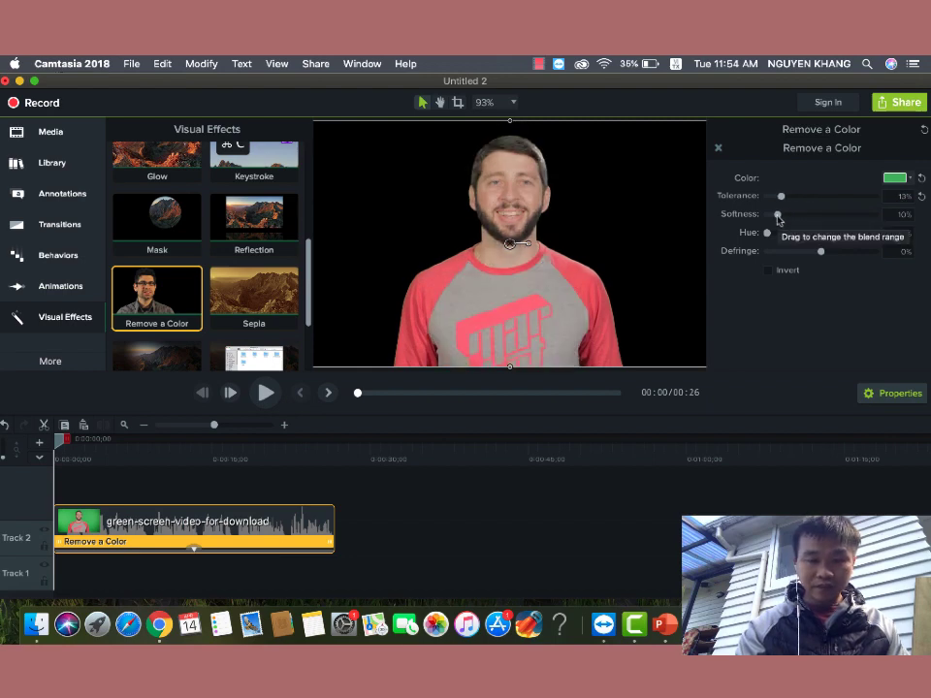
pyautogui.moveTo(778, 215)
pyautogui.mouseDown()
pyautogui.moveTo(789, 217)
pyautogui.moveTo(772, 222)
pyautogui.mouseUp()
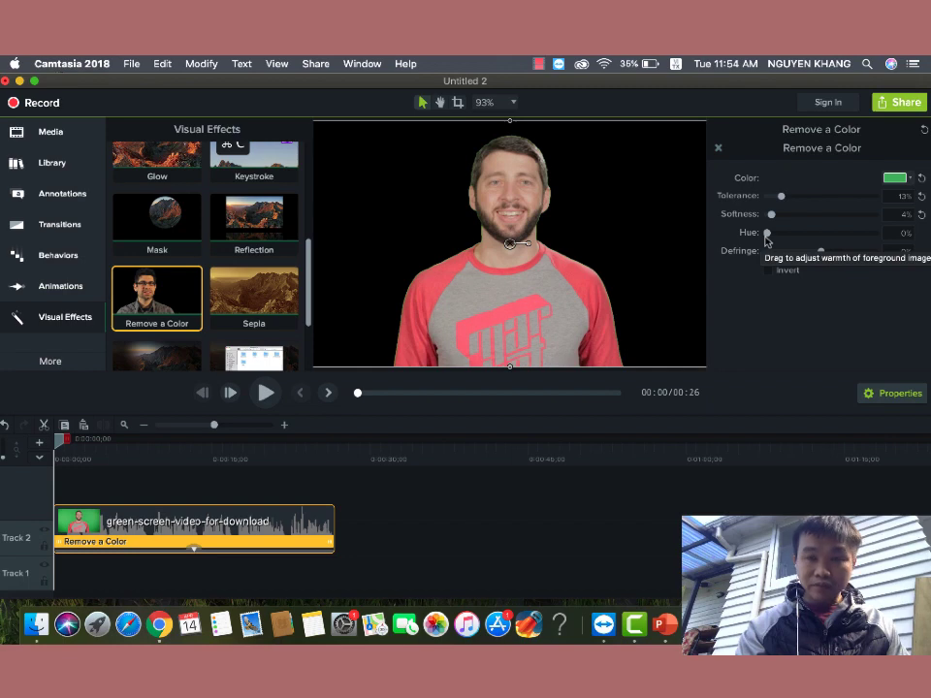
pyautogui.moveTo(767, 237)
pyautogui.mouseDown()
pyautogui.moveTo(789, 240)
pyautogui.moveTo(769, 242)
pyautogui.mouseUp()
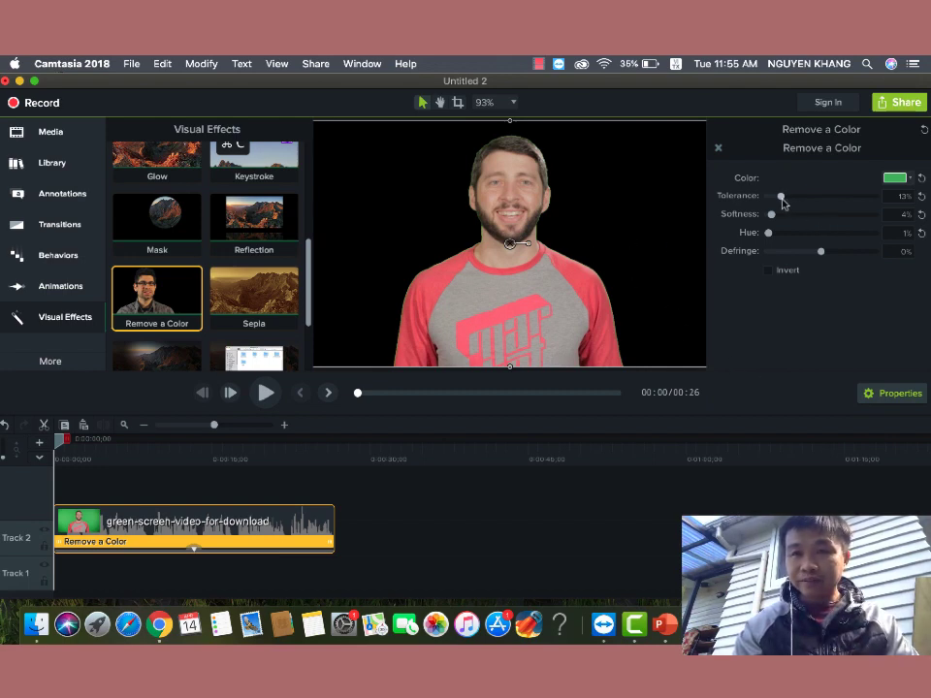
pyautogui.click(582, 193)
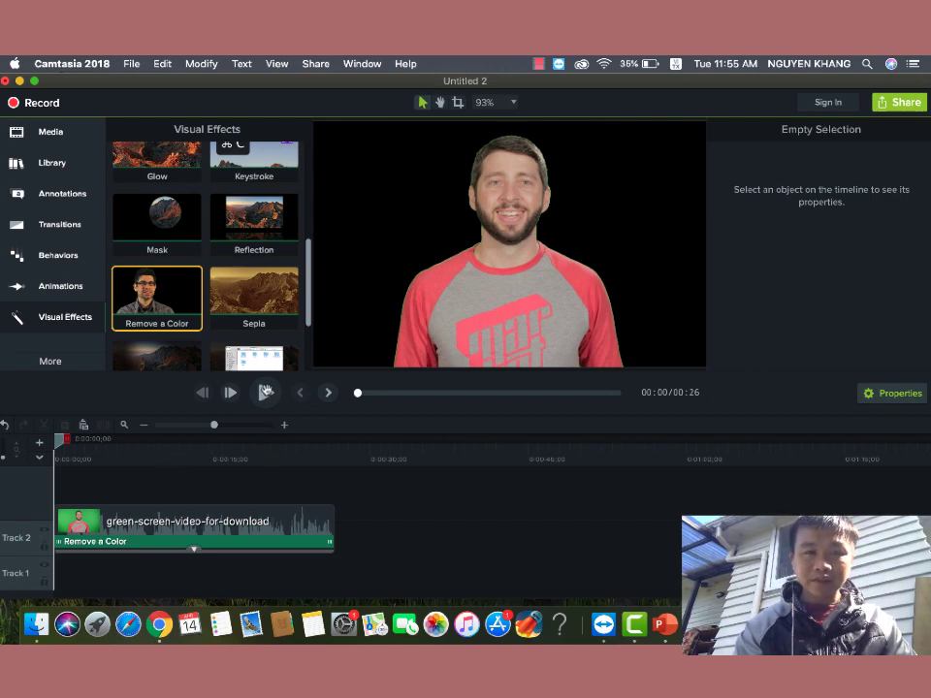
pyautogui.click(264, 392)
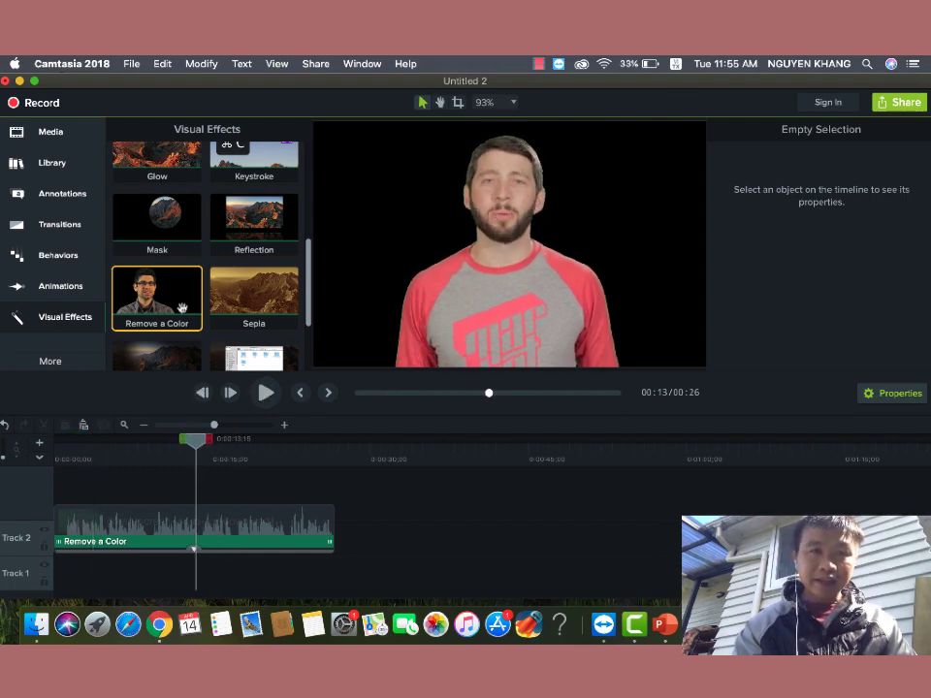
# - Place the bep image from the media bin at the start of Track 3, above the video clip
pyautogui.scroll(3, 155, 291)
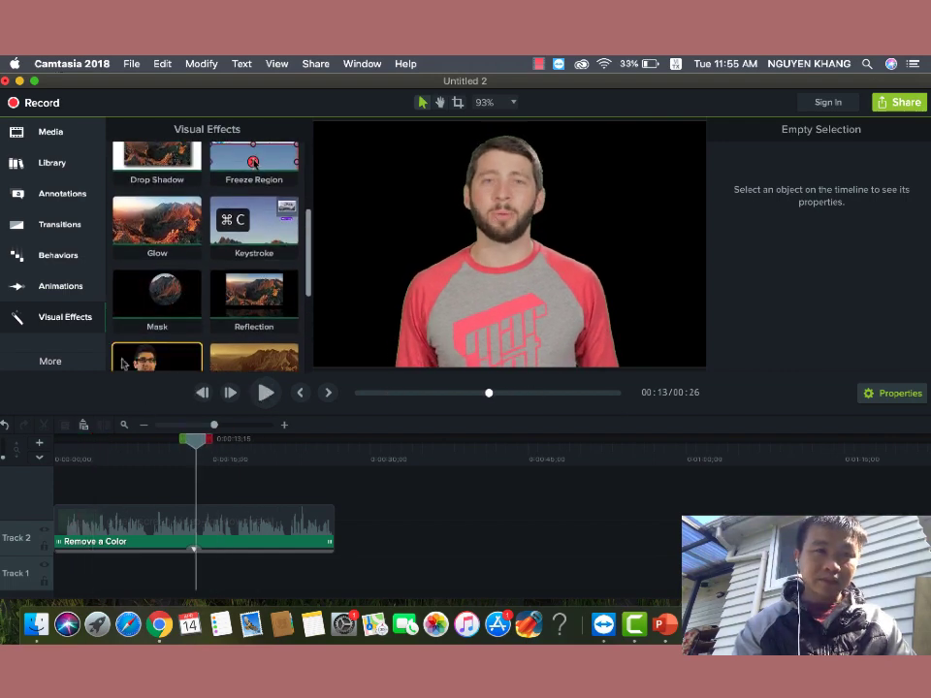
pyautogui.click(69, 135)
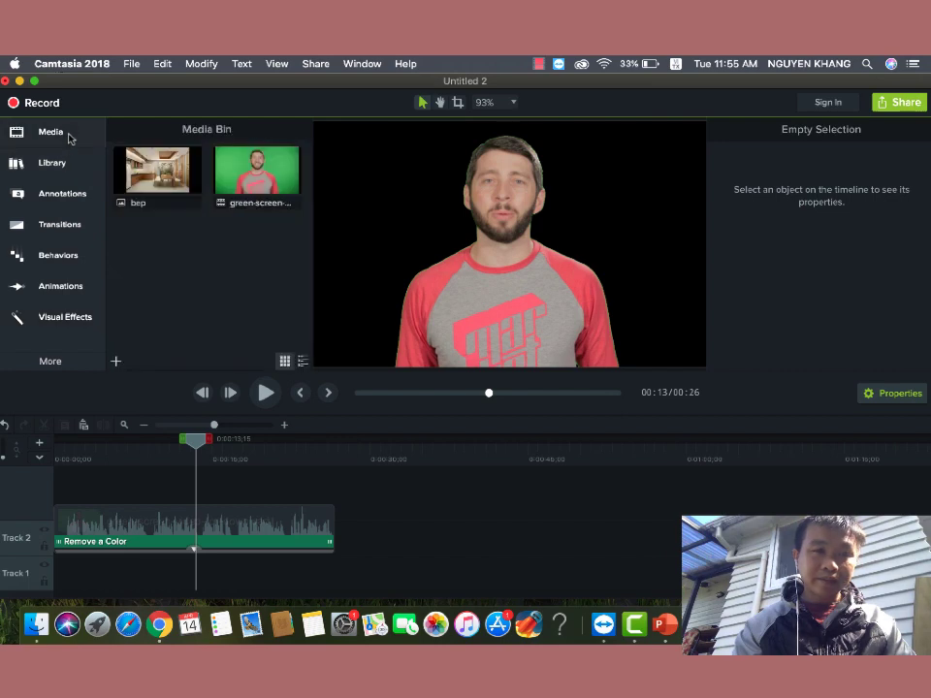
pyautogui.click(174, 193)
pyautogui.moveTo(157, 374); pyautogui.dragTo(103, 506)
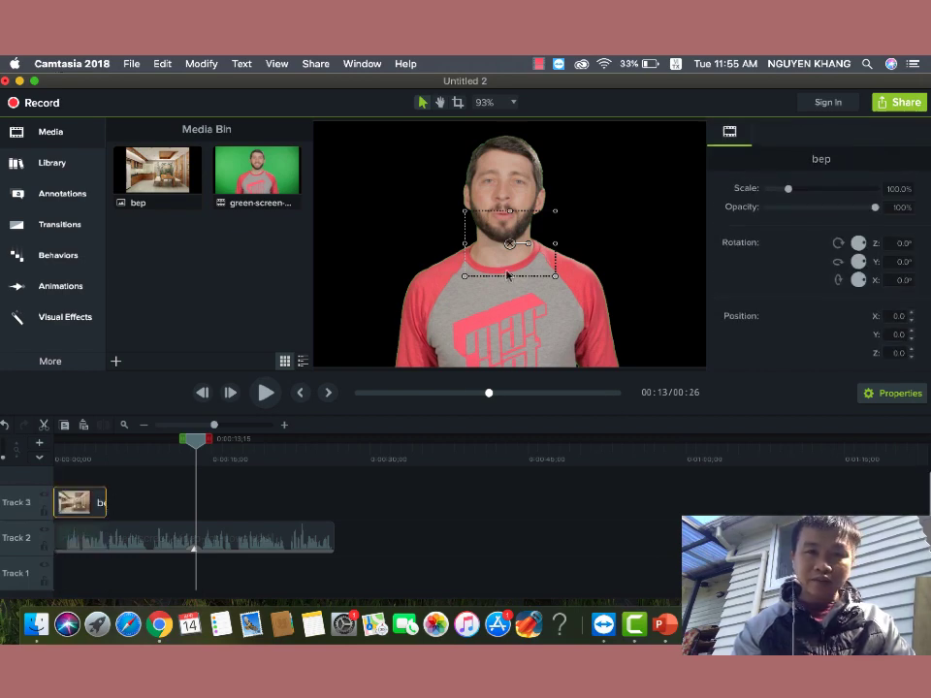
# - Enlarge the bep image to about 405% to span the canvas and move its clip to Track 1, beneath the video
pyautogui.moveTo(466, 282); pyautogui.dragTo(325, 357)
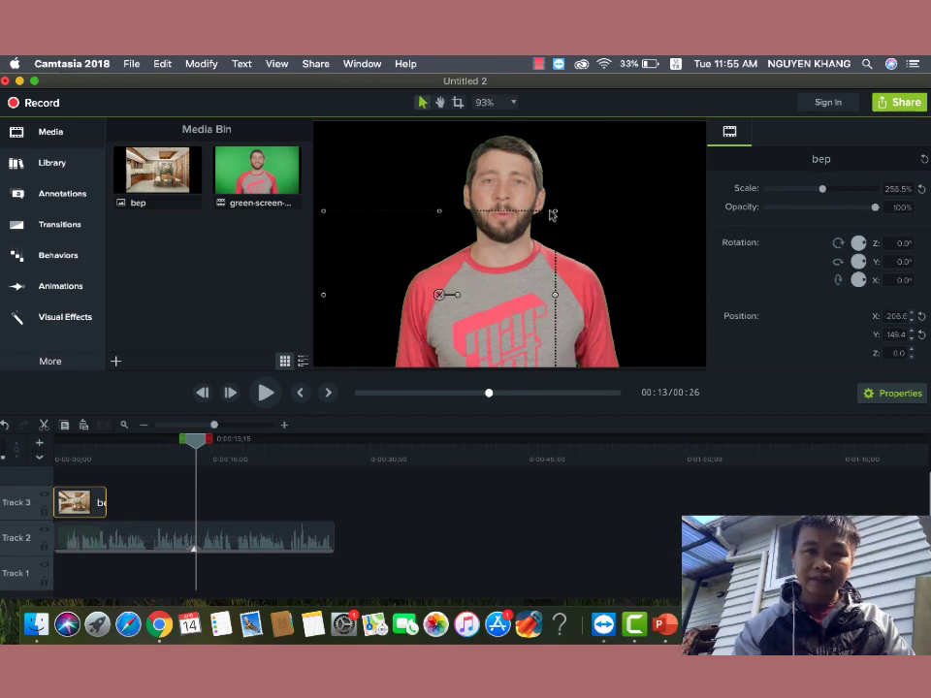
pyautogui.moveTo(553, 215); pyautogui.dragTo(685, 135)
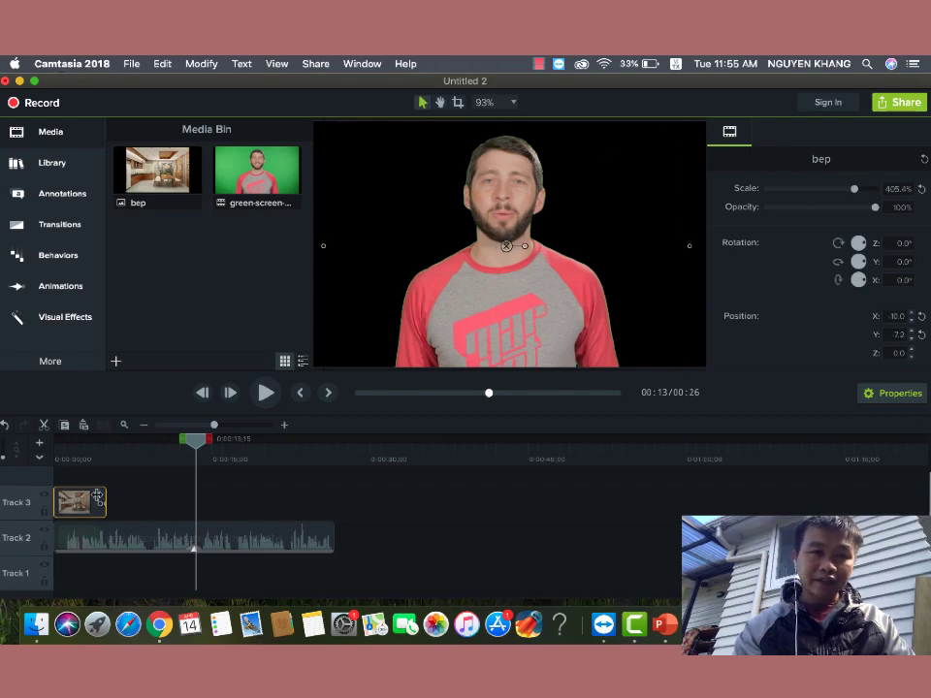
pyautogui.moveTo(98, 501); pyautogui.dragTo(99, 571)
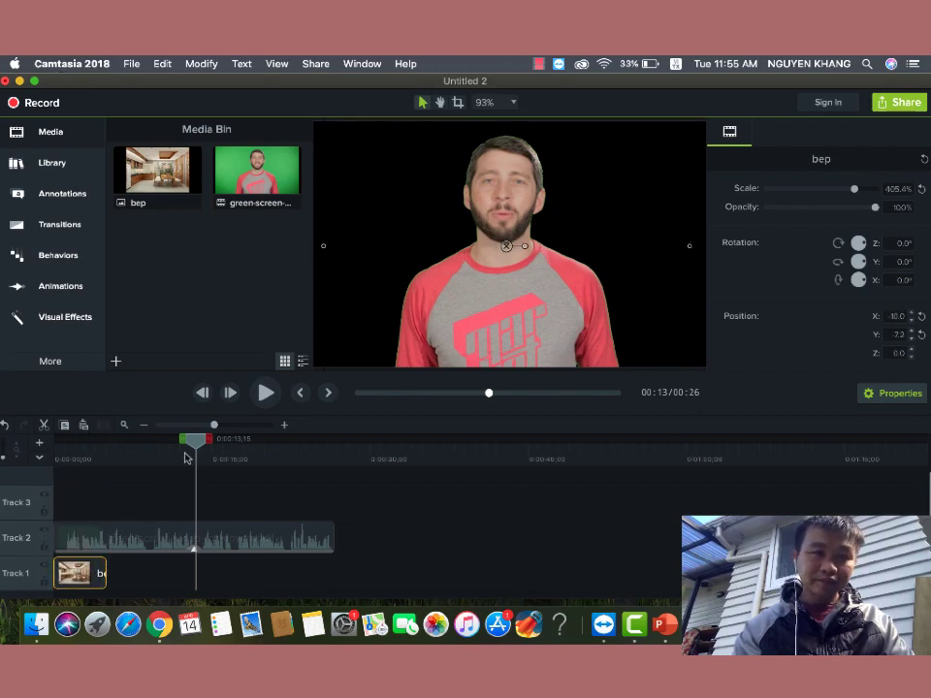
# - Extend the bep image clip on Track 1 to the end of the video clip on Track 2
pyautogui.click(149, 439)
pyautogui.click(64, 441)
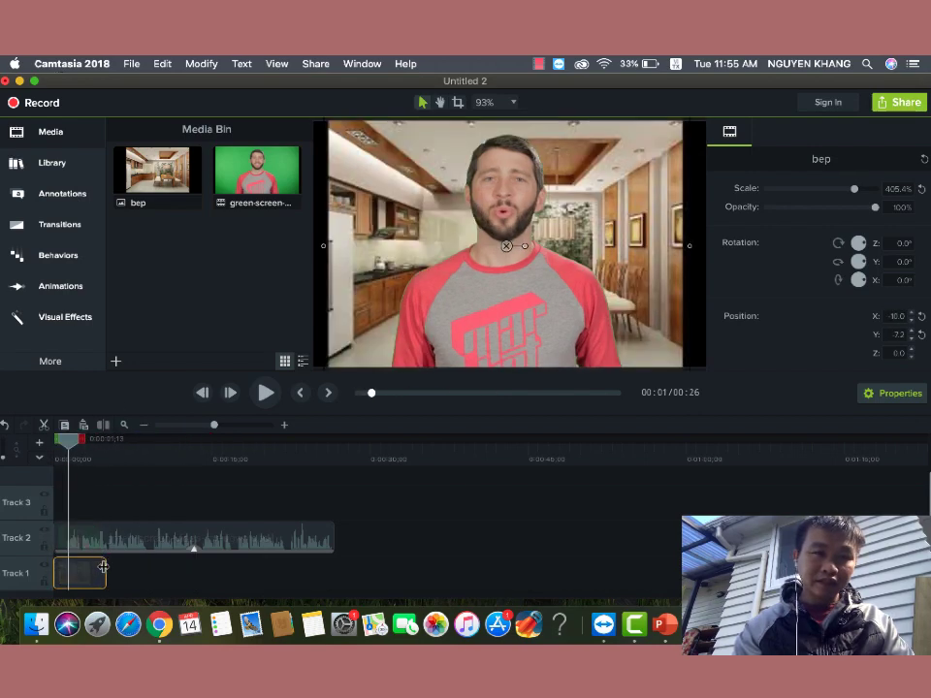
pyautogui.moveTo(106, 574); pyautogui.dragTo(330, 558)
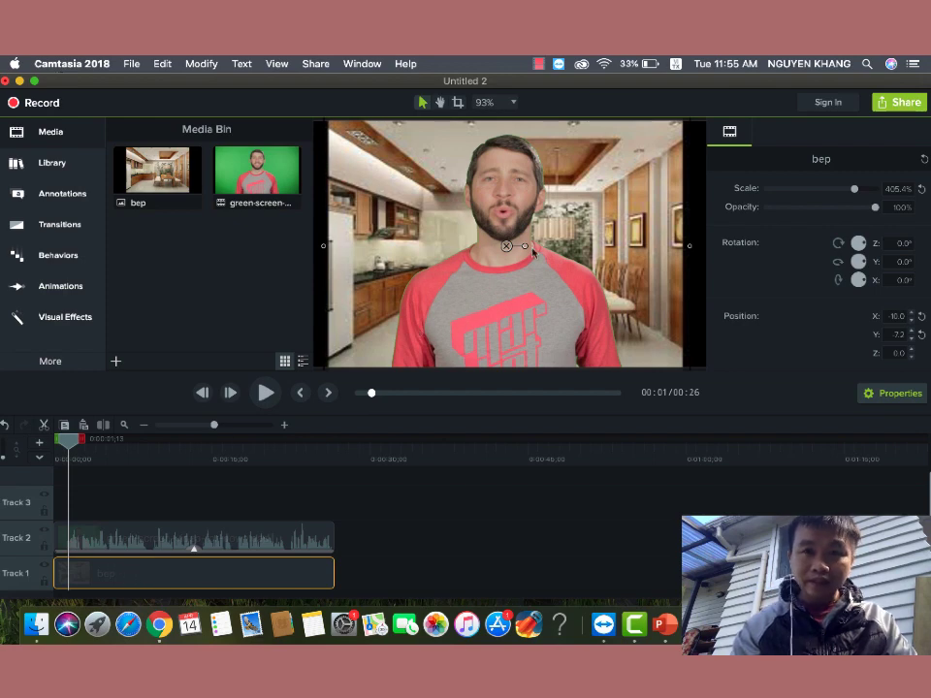
# - Scale the bep image to about 399%, preview the composite, and reposition the image at about X -40.2, Y -0.2
pyautogui.moveTo(688, 249); pyautogui.dragTo(685, 249)
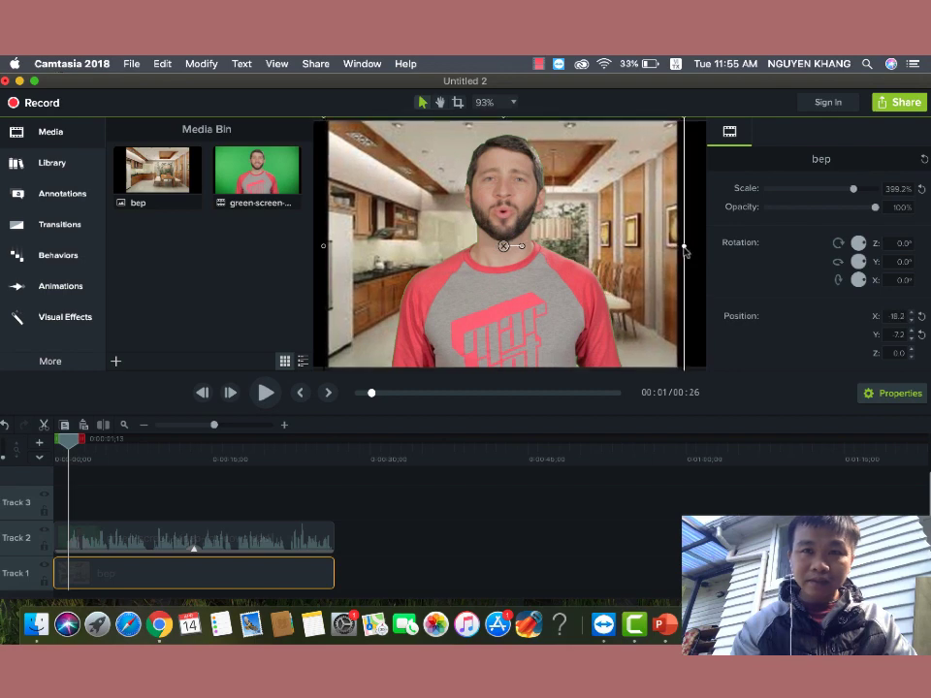
pyautogui.click(265, 393)
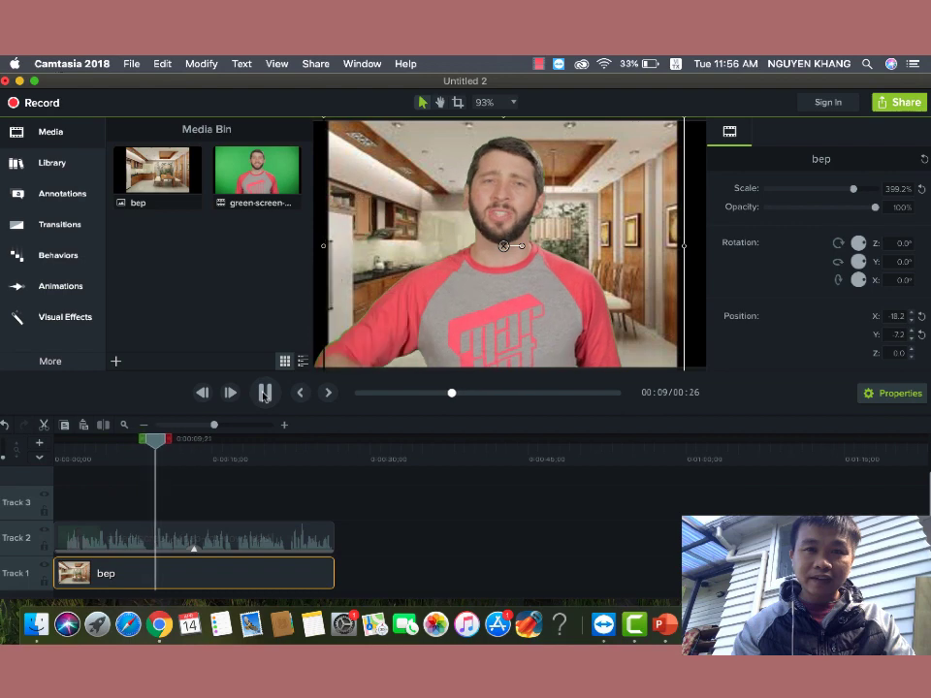
pyautogui.click(264, 393)
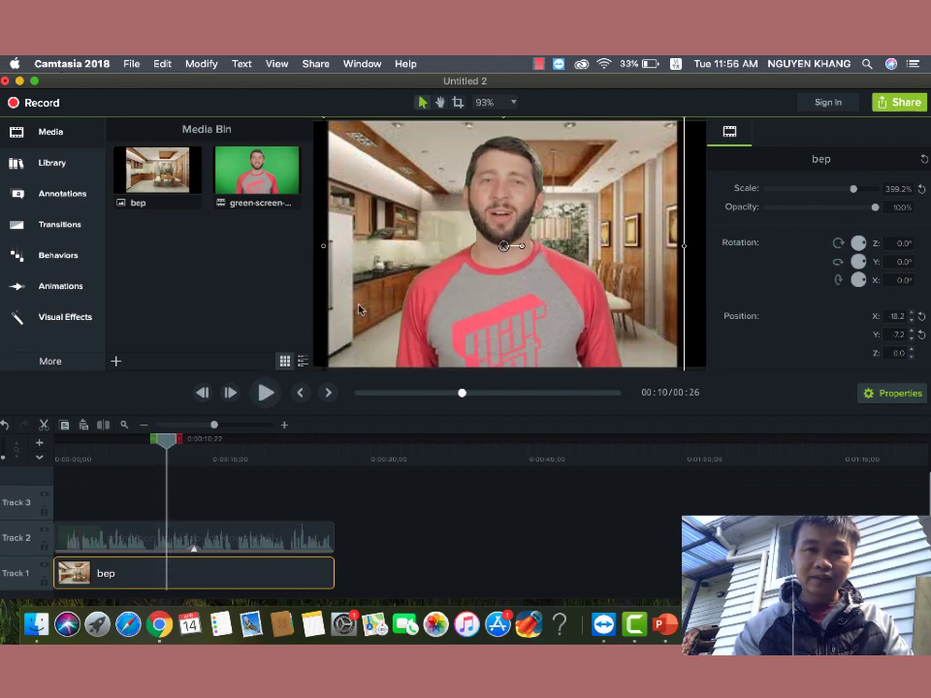
pyautogui.moveTo(405, 272); pyautogui.dragTo(399, 274)
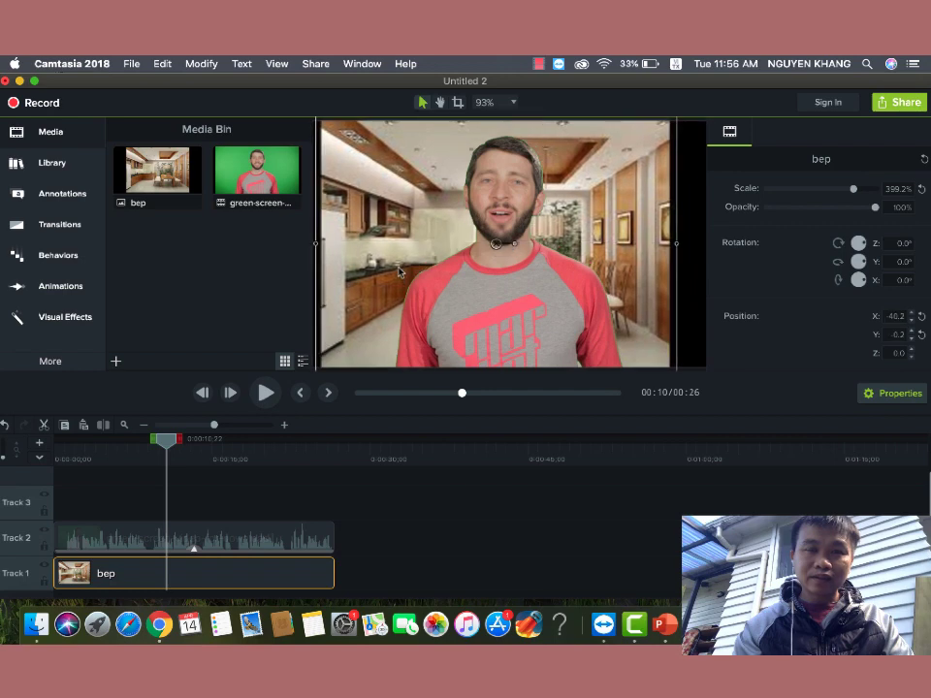